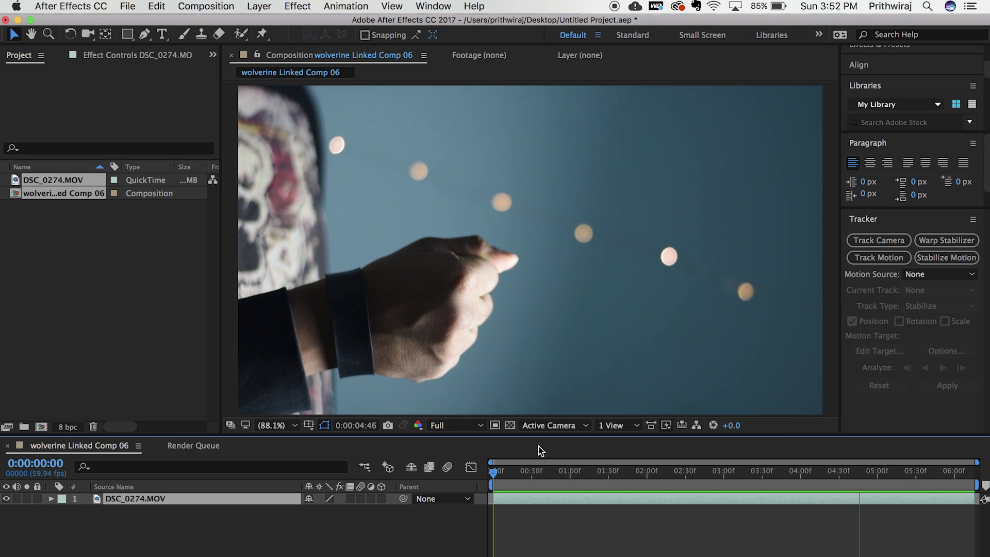
# Step: Stop playback at the clip's start and add a Track Motion tracker to the hand footage
pyautogui.press('space')
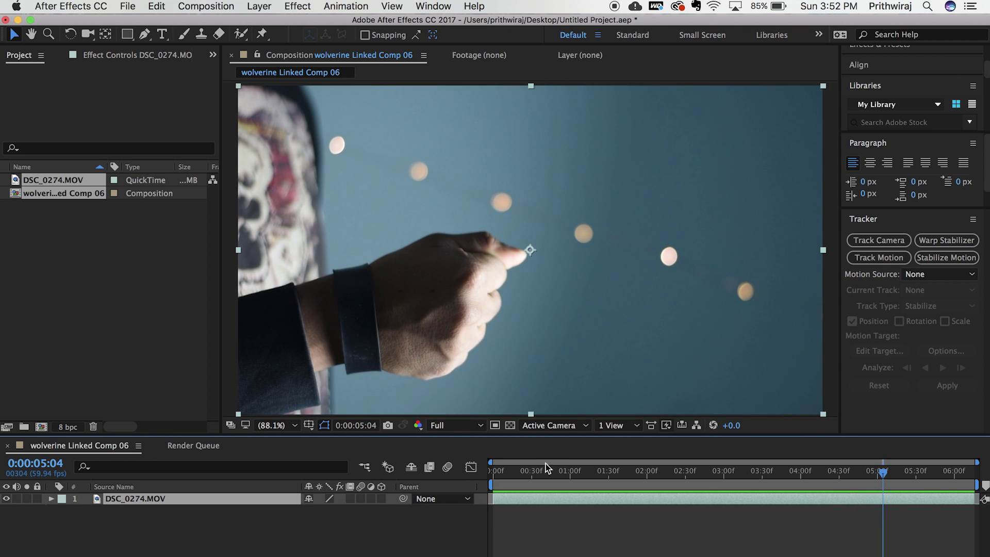
pyautogui.press('Home')
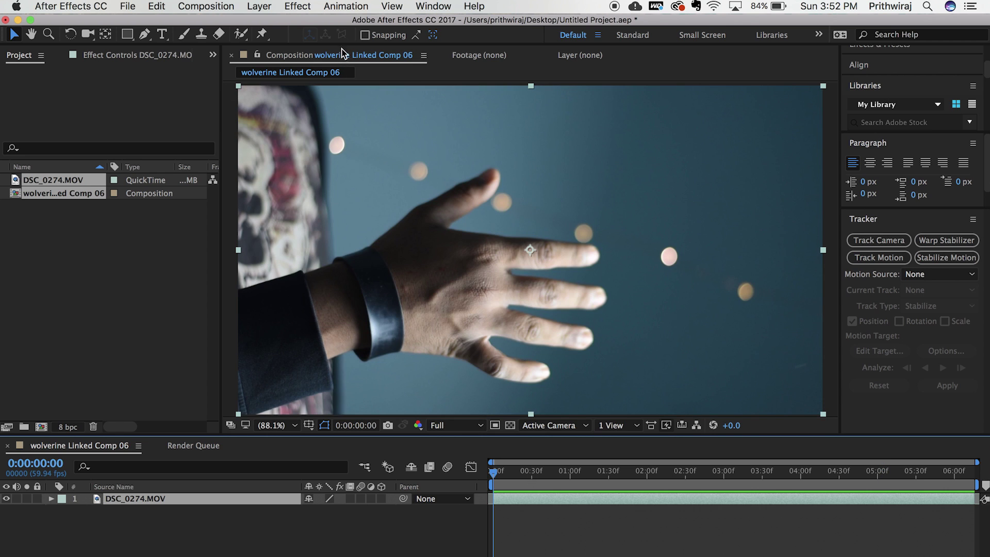
pyautogui.click(339, 6)
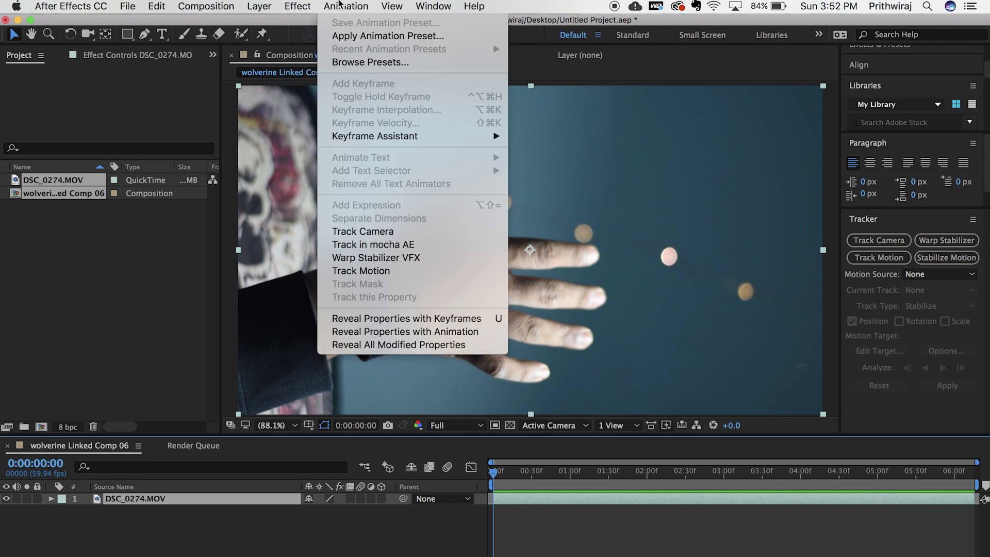
pyautogui.click(351, 269)
# Step: Zoom the Layer panel to 200% and place Track Point 1 on the back of the hand
pyautogui.click(282, 430)
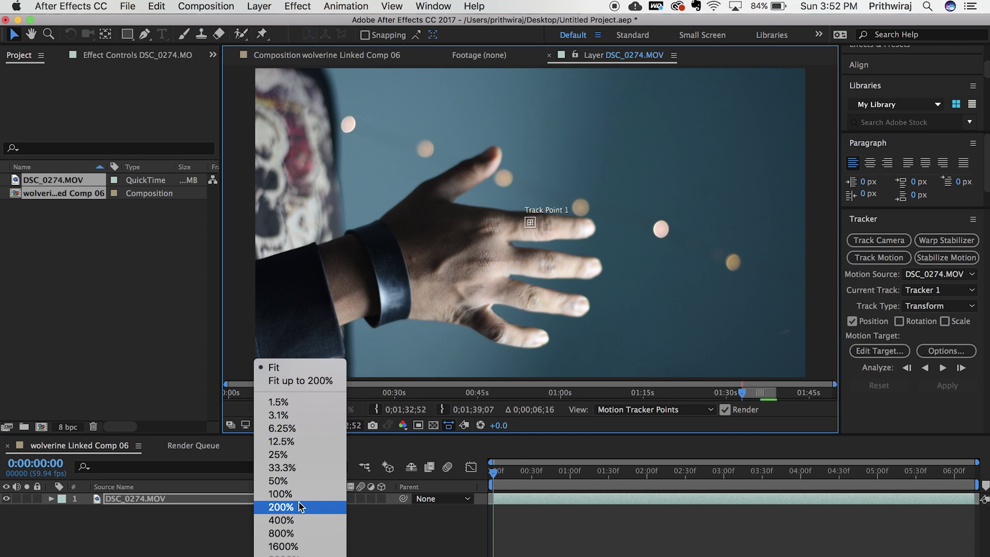
pyautogui.click(281, 507)
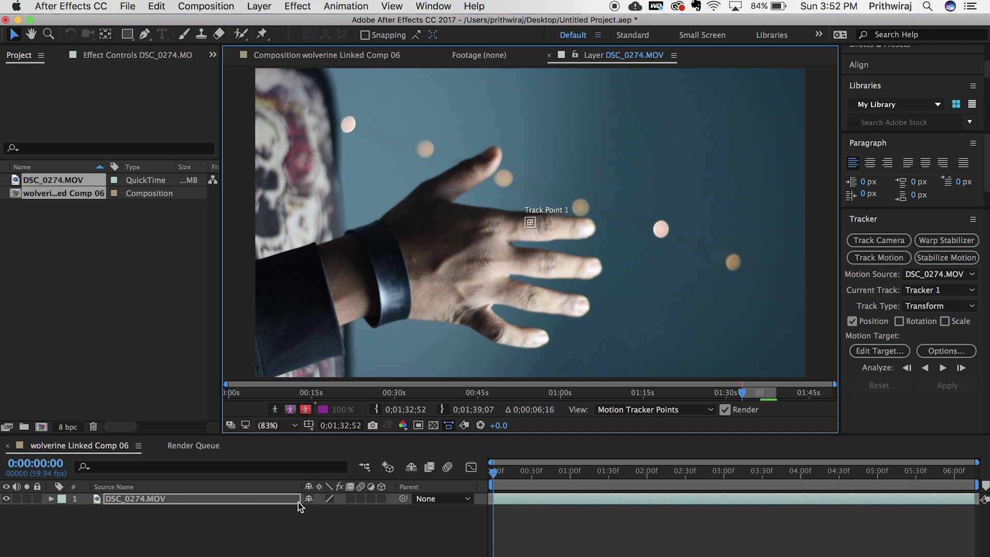
pyautogui.click(536, 239)
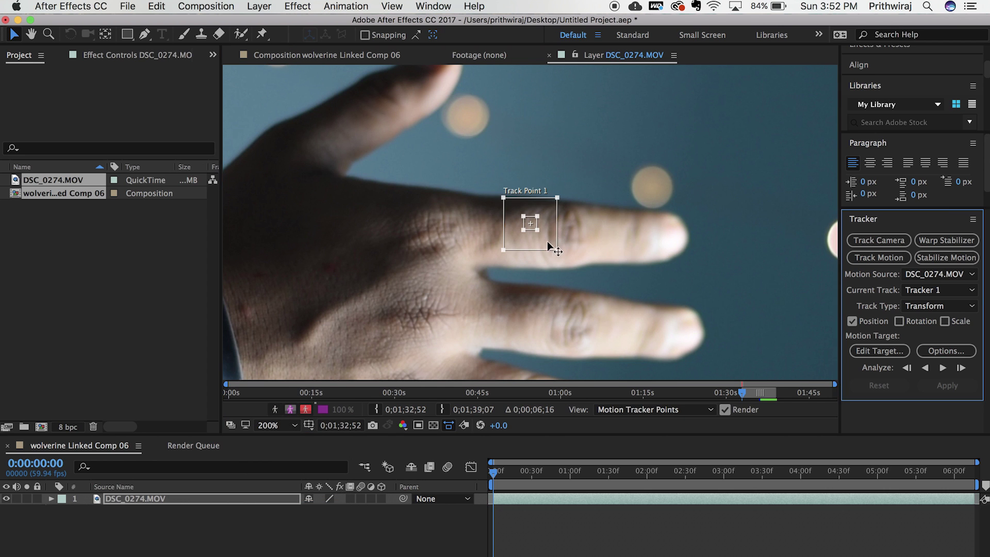
pyautogui.moveTo(537, 234)
pyautogui.mouseDown()
pyautogui.moveTo(360, 290)
pyautogui.moveTo(281, 287)
pyautogui.moveTo(266, 296)
pyautogui.moveTo(268, 288)
pyautogui.mouseUp()
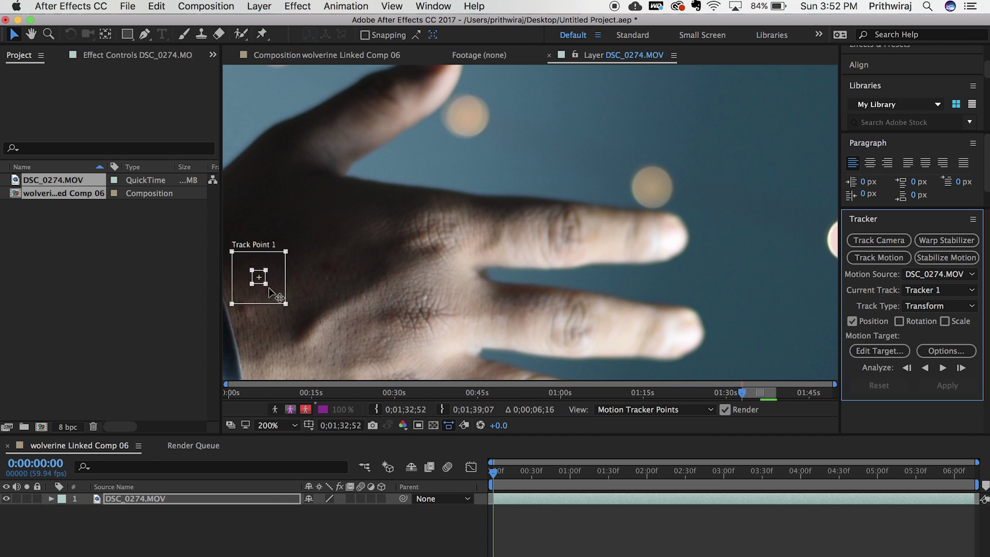
# Step: Enable rotation tracking, put Track Point 2 on a knuckle, and raise viewer exposure to +4.3
pyautogui.click(900, 322)
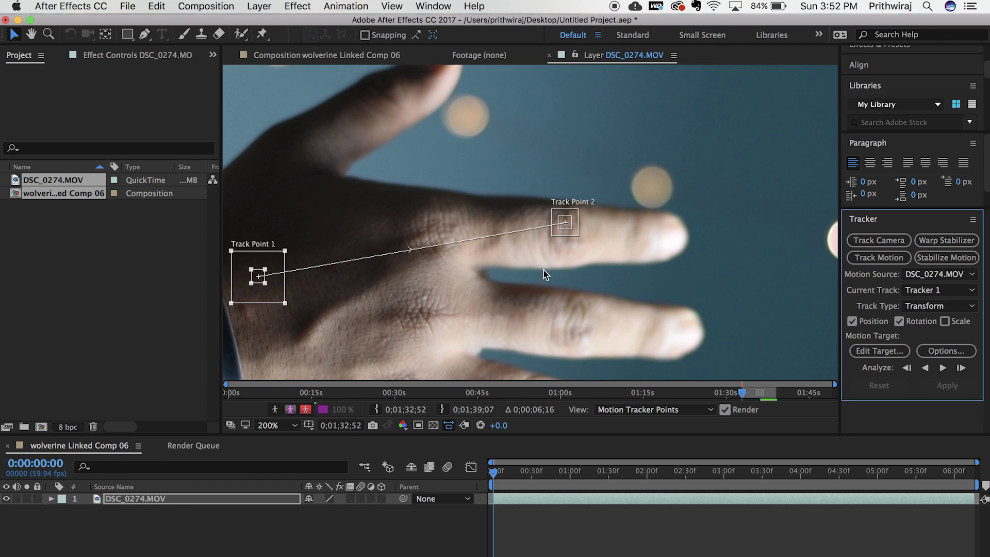
pyautogui.moveTo(543, 252); pyautogui.dragTo(316, 296)
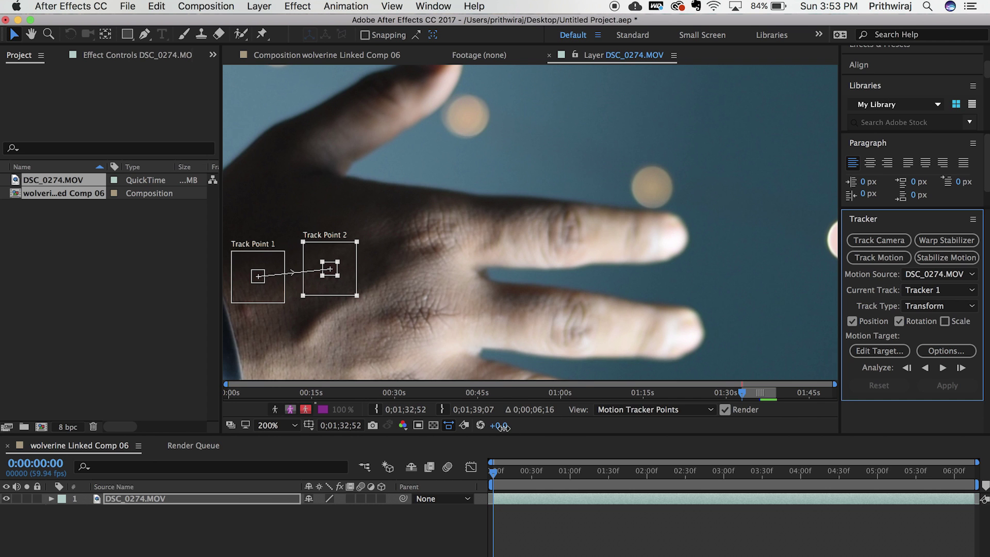
pyautogui.moveTo(503, 427); pyautogui.dragTo(537, 433)
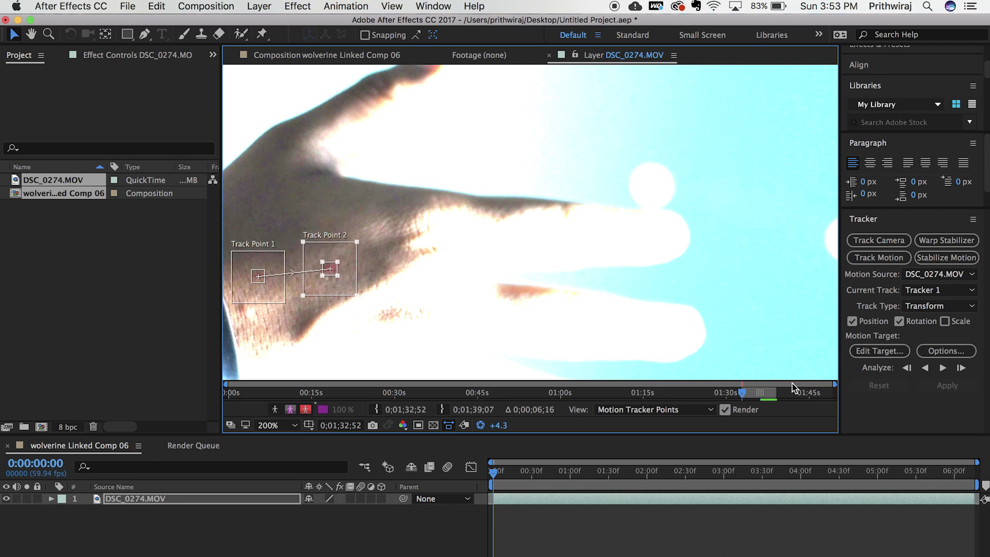
# Step: Analyze Tracker 1 forward, pausing once to check, through about 0:00:05:58
pyautogui.click(960, 368)
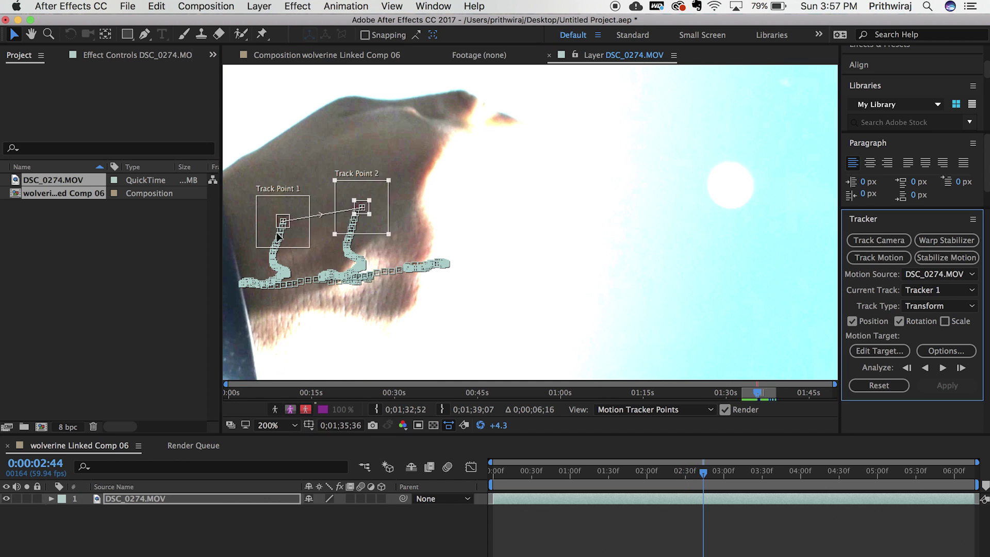
pyautogui.click(353, 152)
pyautogui.click(960, 367)
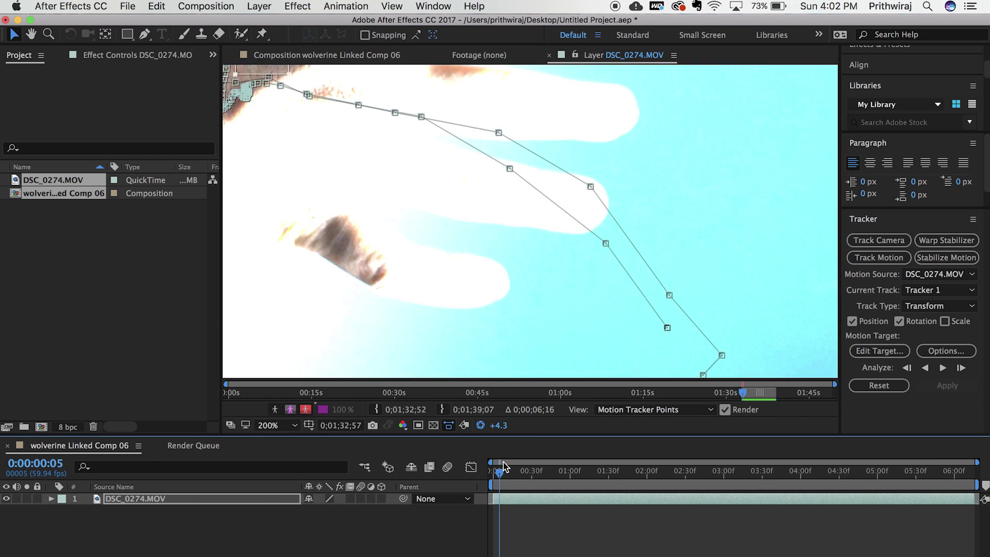
# Step: Add a new Null Object layer from Layer > New
pyautogui.click(205, 5)
pyautogui.moveTo(315, 6)
pyautogui.moveTo(259, 5)
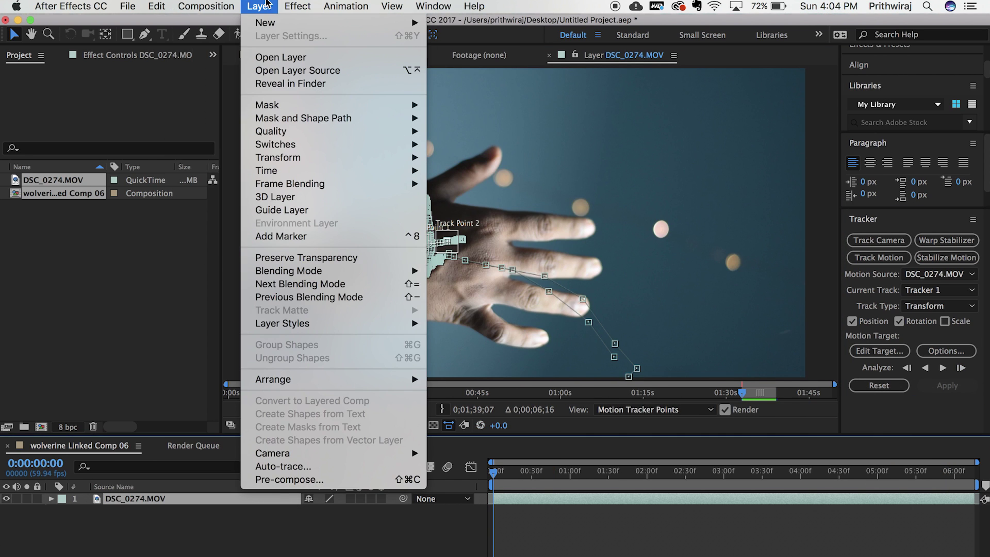
pyautogui.moveTo(279, 28)
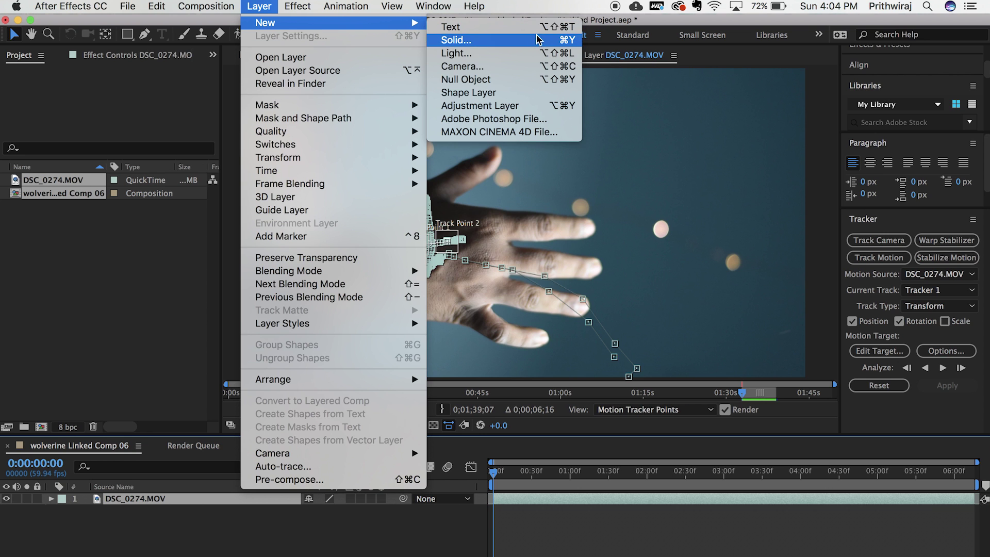
pyautogui.click(516, 85)
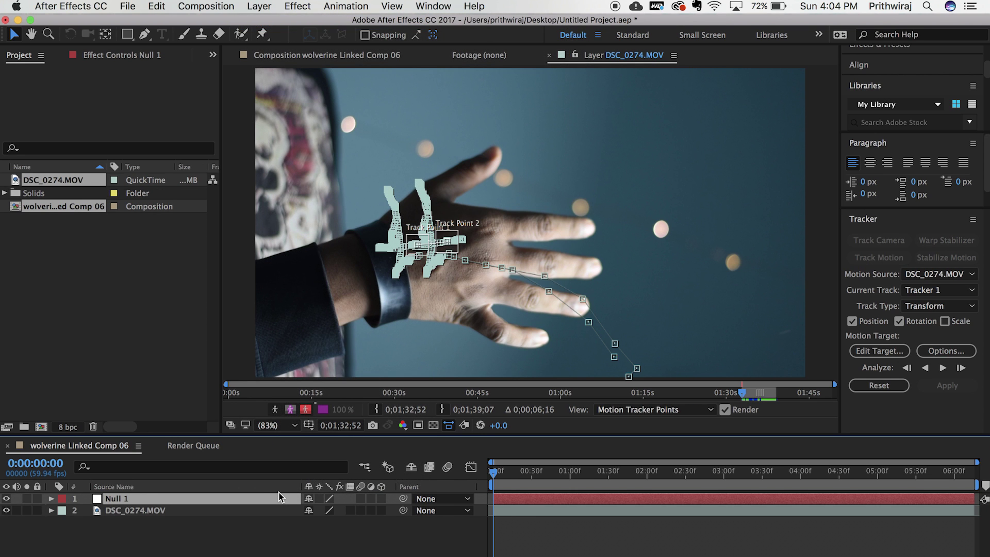
# Step: Make Null 1 the tracker's motion target and confirm it
pyautogui.click(875, 351)
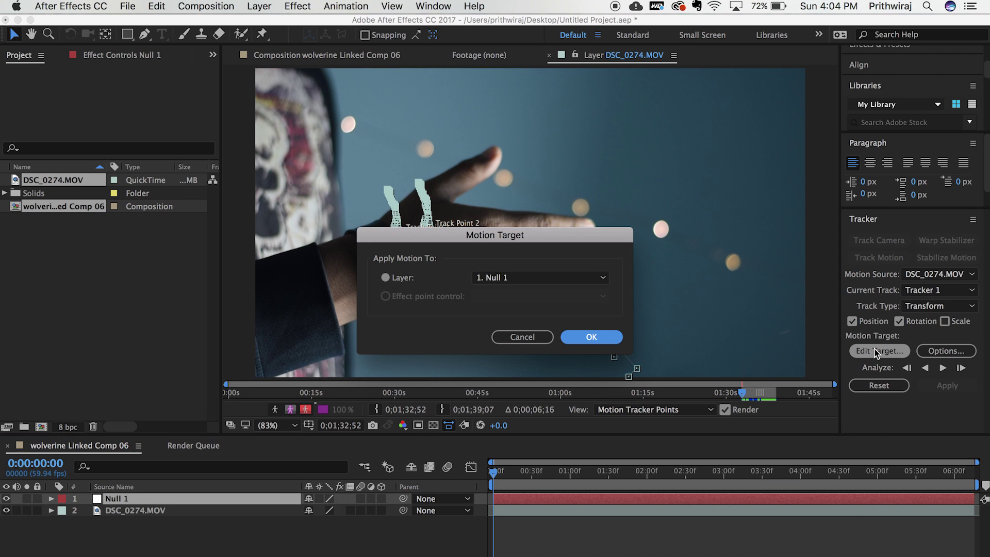
pyautogui.click(533, 283)
pyautogui.click(538, 291)
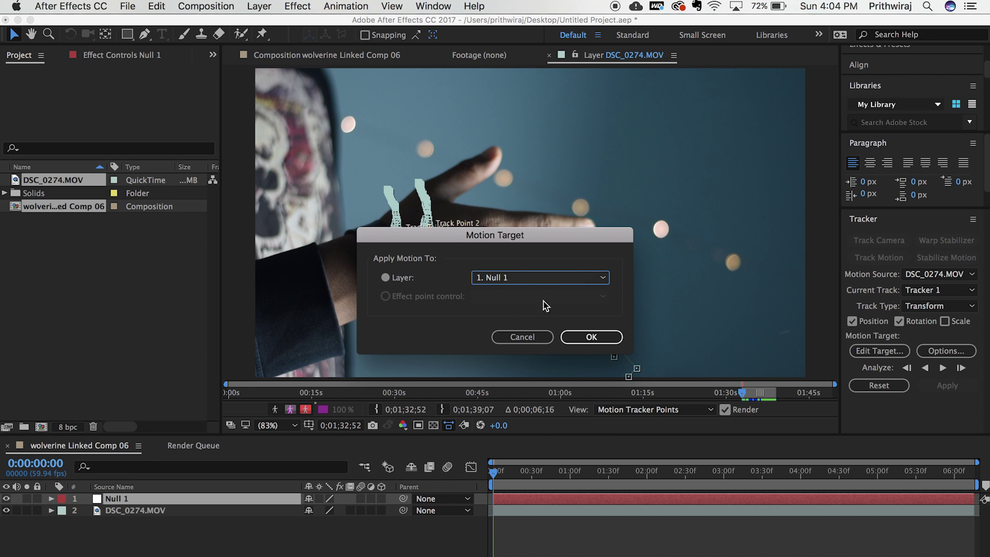
pyautogui.click(574, 335)
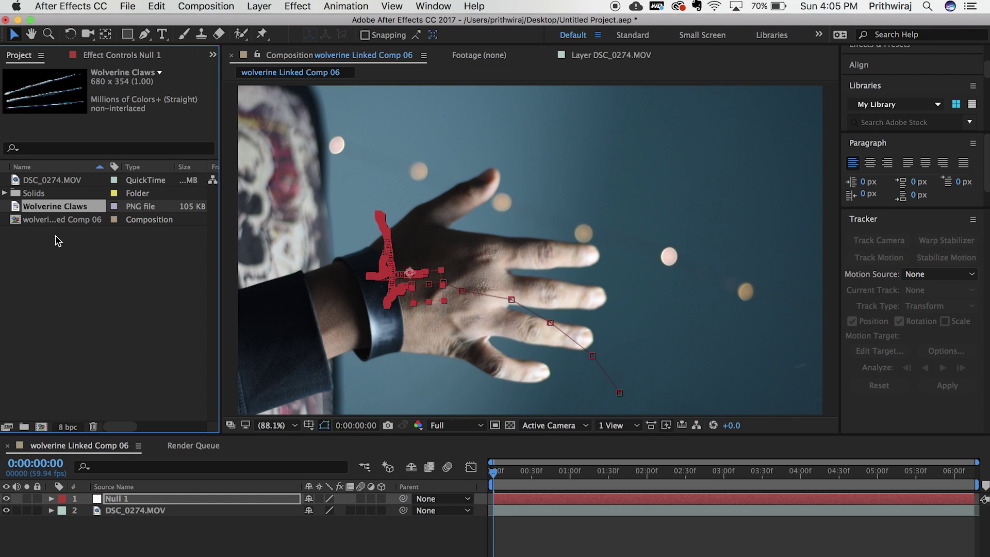
# Step: Add Wolverine Claws to the timeline, reveal its Transform properties, and rotate it about 2°
pyautogui.moveTo(105, 321); pyautogui.dragTo(101, 498)
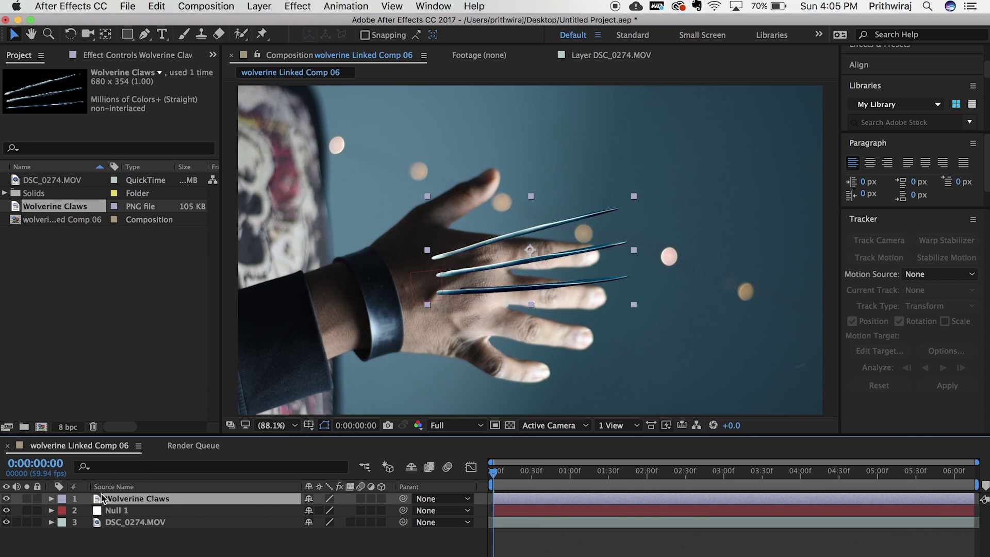
pyautogui.click(51, 499)
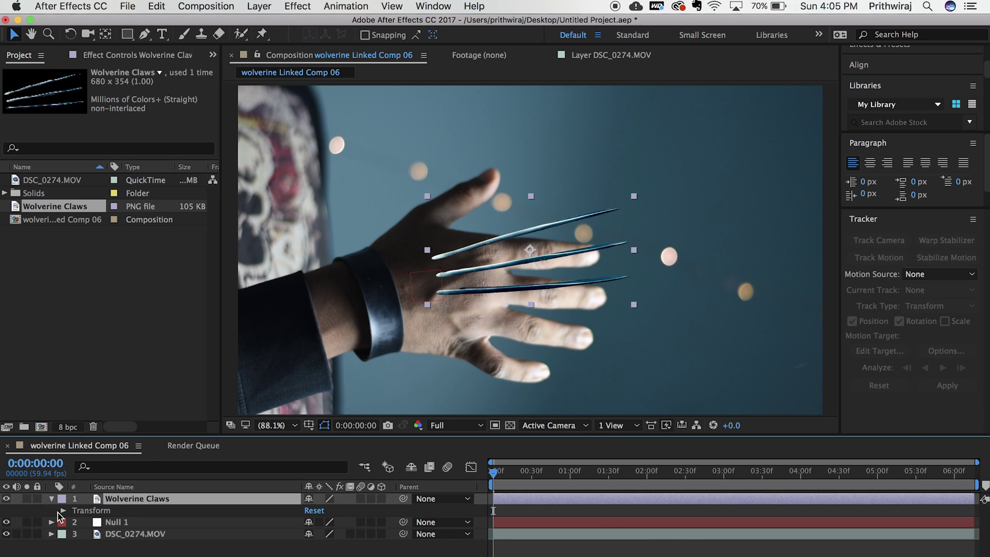
pyautogui.click(62, 511)
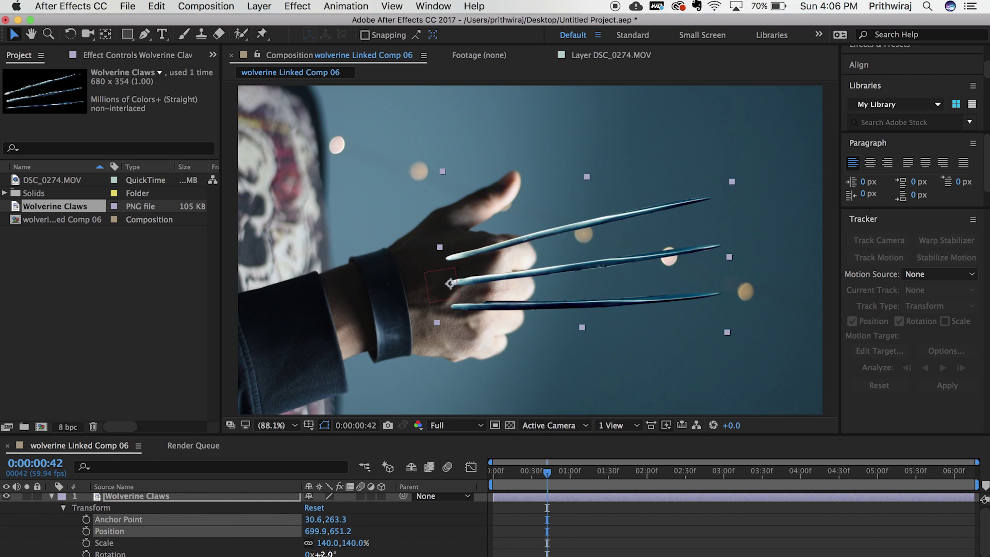
pyautogui.moveTo(323, 554); pyautogui.dragTo(348, 533)
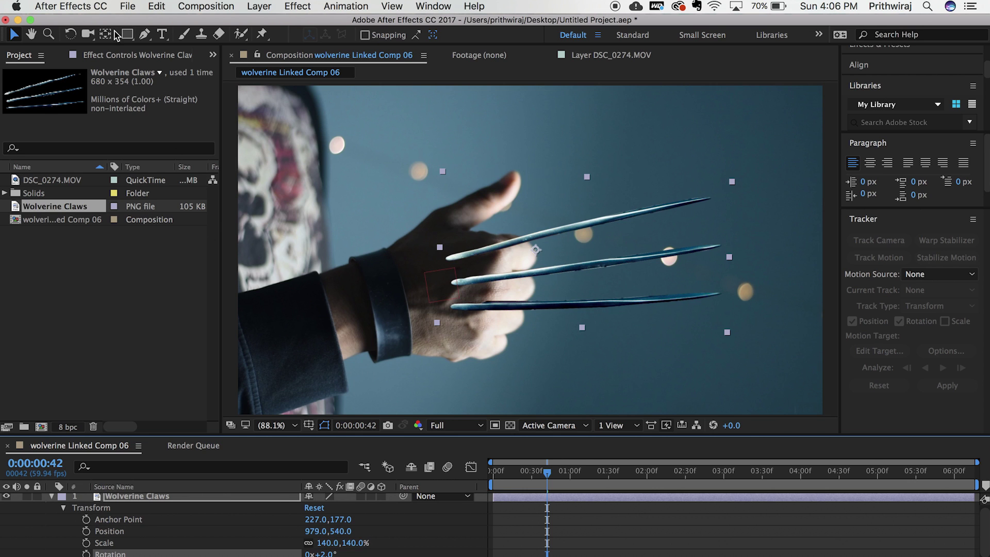
# Step: Move the claws' anchor point to their base and rotate them along the fingers
pyautogui.click(109, 33)
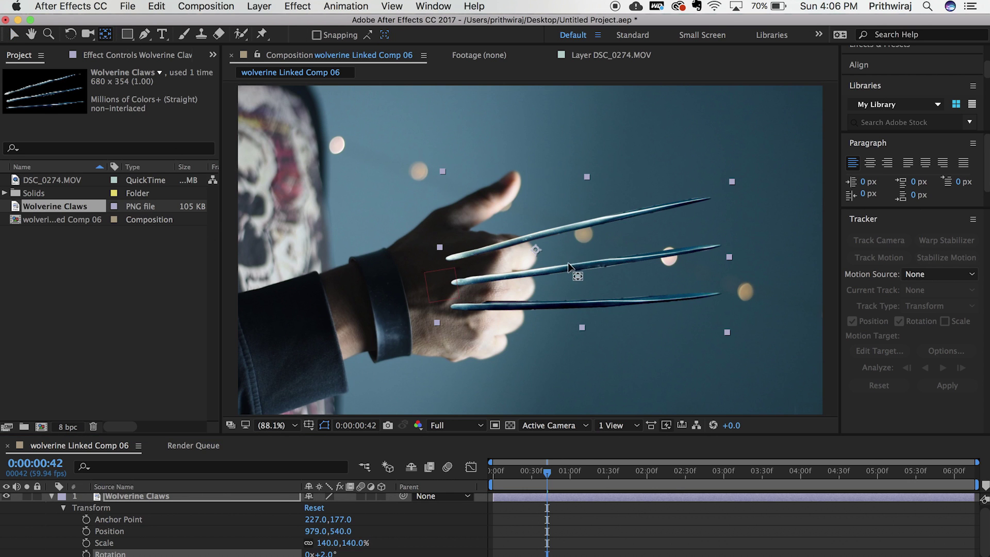
pyautogui.moveTo(535, 247); pyautogui.dragTo(467, 279)
pyautogui.press('v')
pyautogui.moveTo(320, 554)
pyautogui.mouseDown()
pyautogui.moveTo(310, 554)
pyautogui.moveTo(334, 554)
pyautogui.mouseUp()
# Step: Parent the Wolverine Claws layer to Null 1
pyautogui.click(381, 497)
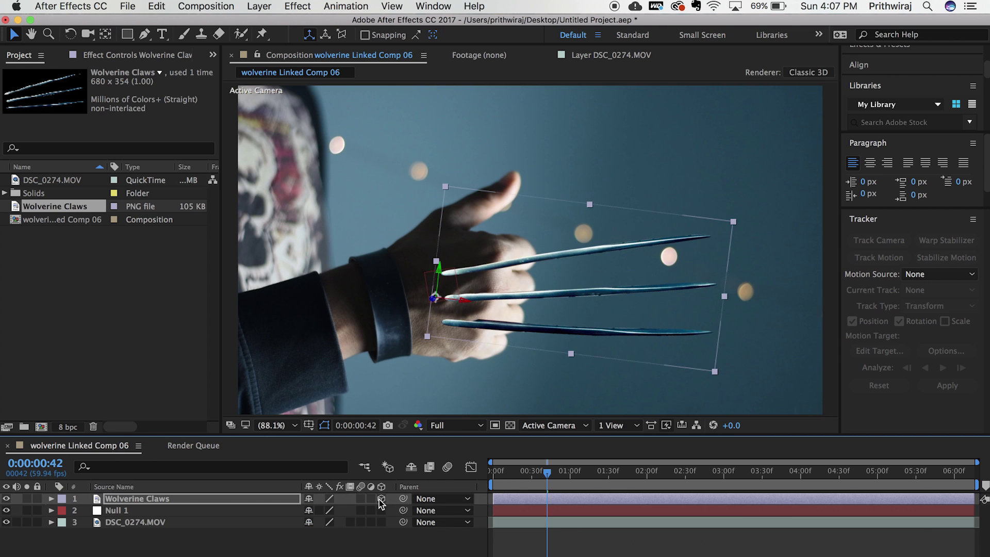
pyautogui.click(380, 499)
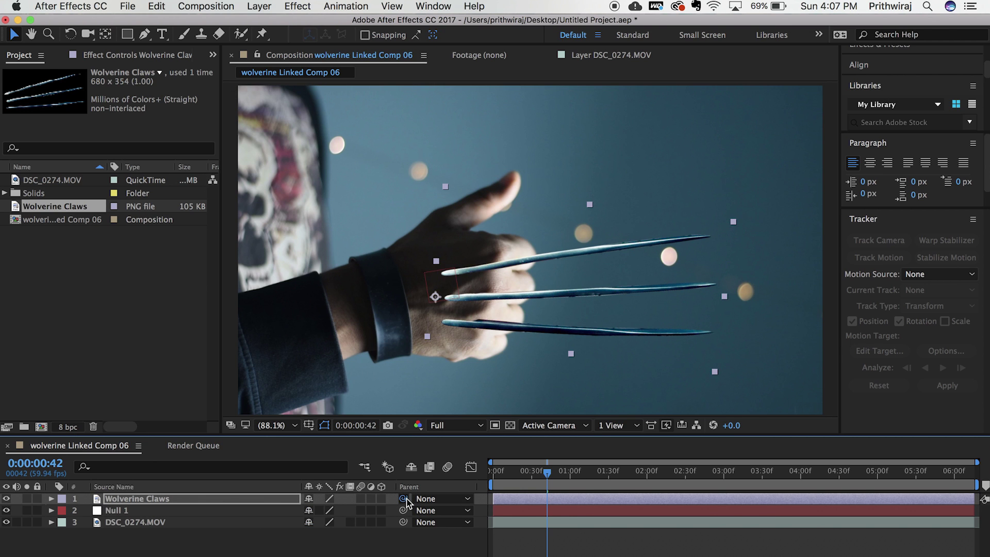
pyautogui.moveTo(406, 499); pyautogui.dragTo(301, 507)
pyautogui.moveTo(234, 512); pyautogui.dragTo(134, 512)
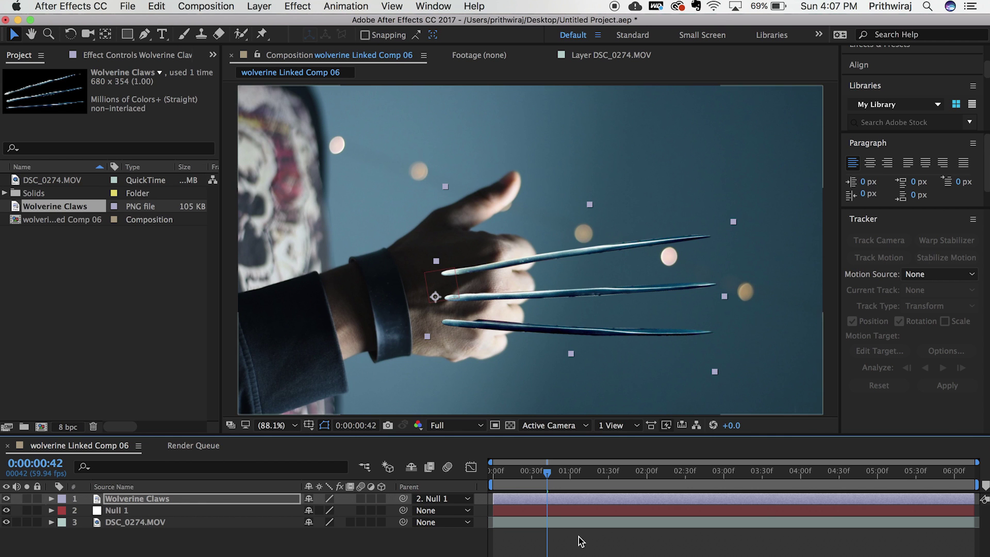
# Step: Preview the tracked claws from the start of the composition
pyautogui.moveTo(546, 477); pyautogui.dragTo(472, 480)
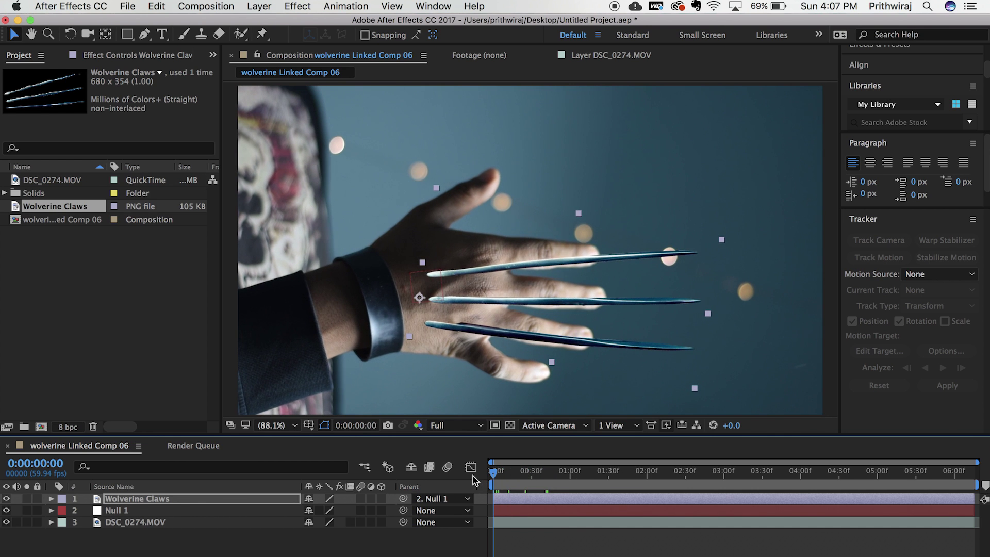
pyautogui.press('space')
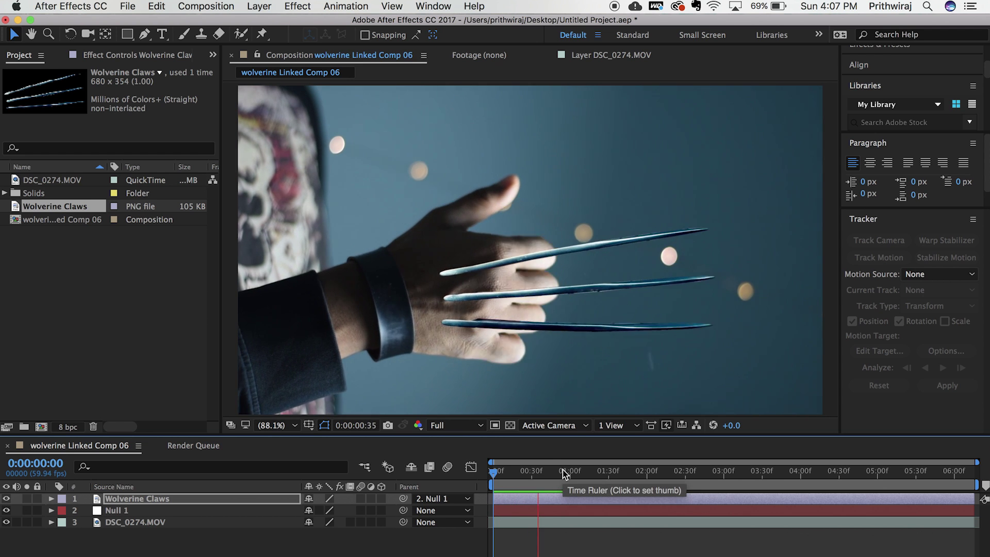
pyautogui.press('space')
# Step: Set Position, Scale and Rotation keyframes on Wolverine Claws at 0:00:00:46
pyautogui.click(51, 499)
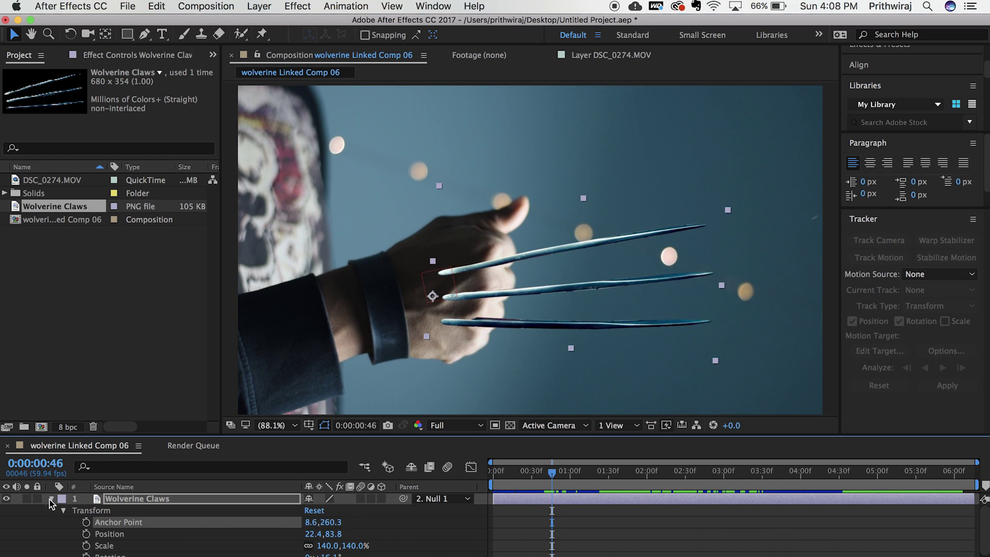
pyautogui.click(86, 534)
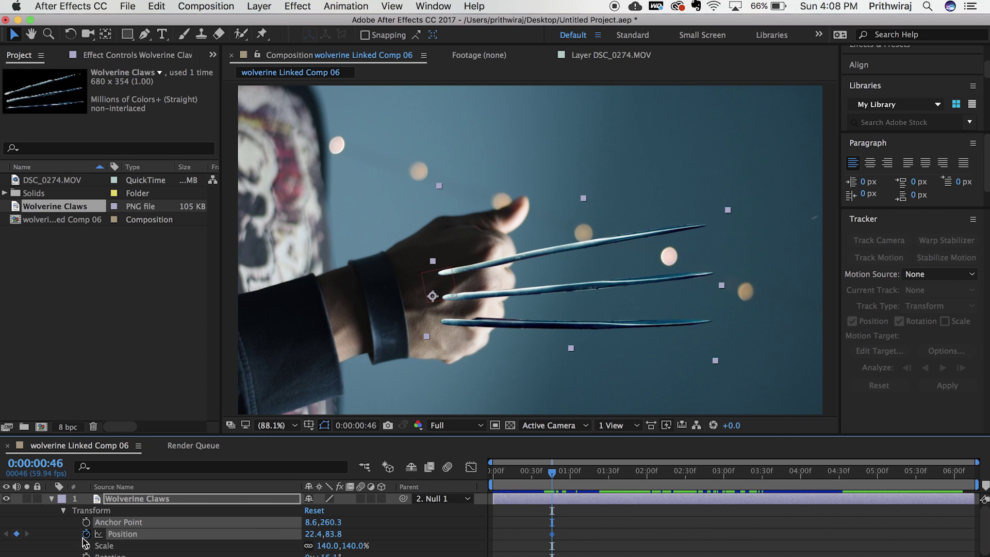
pyautogui.click(86, 546)
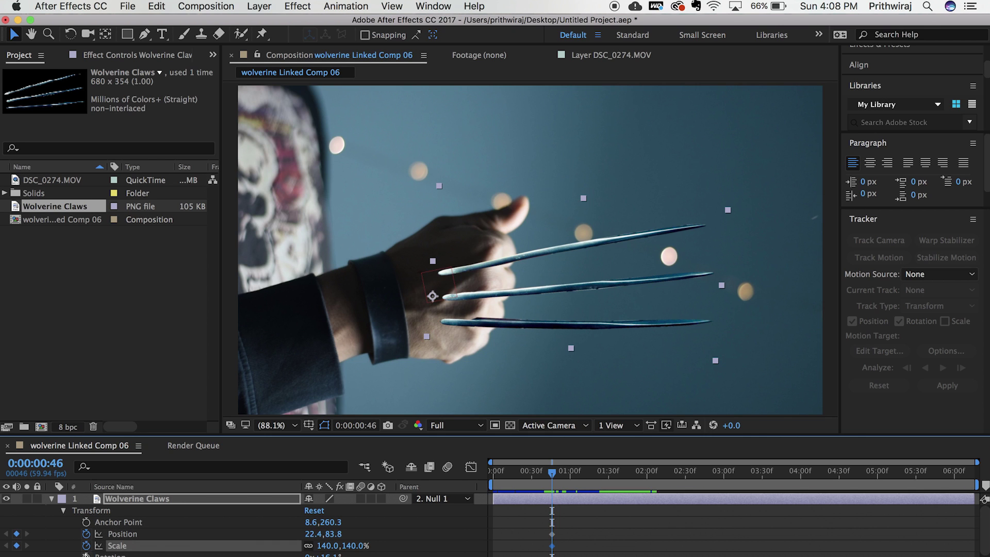
pyautogui.click(86, 555)
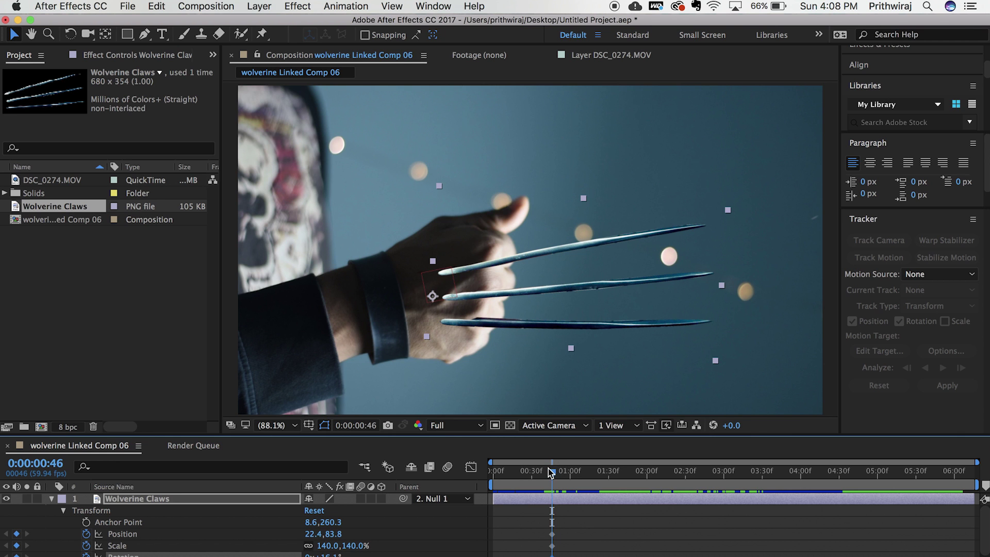
# Step: At 0:00:00:10, shrink the claws to about 74% and tilt them to fit the hand
pyautogui.moveTo(550, 470); pyautogui.dragTo(506, 469)
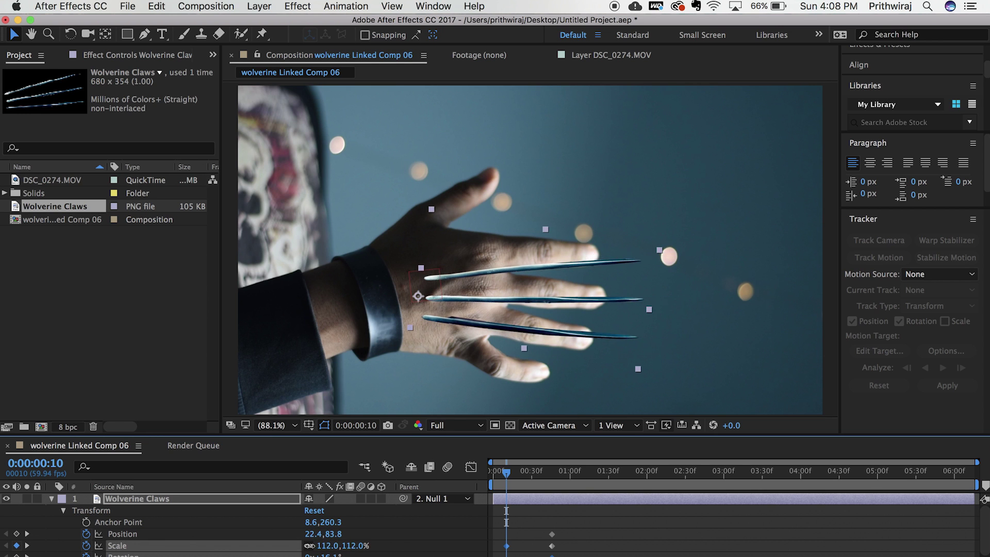
pyautogui.moveTo(335, 546); pyautogui.dragTo(103, 540)
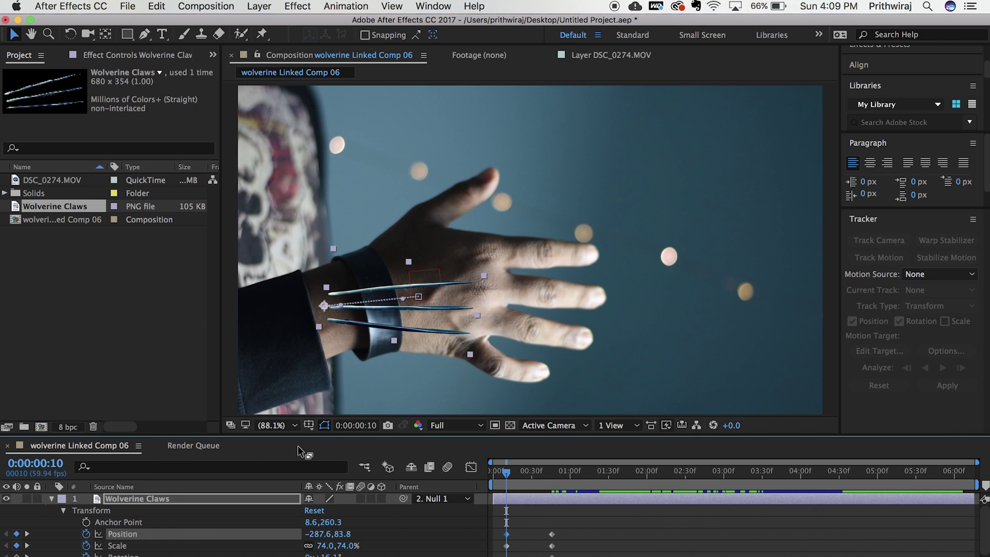
pyautogui.moveTo(325, 555)
pyautogui.mouseDown()
pyautogui.moveTo(294, 555)
pyautogui.moveTo(319, 554)
pyautogui.mouseUp()
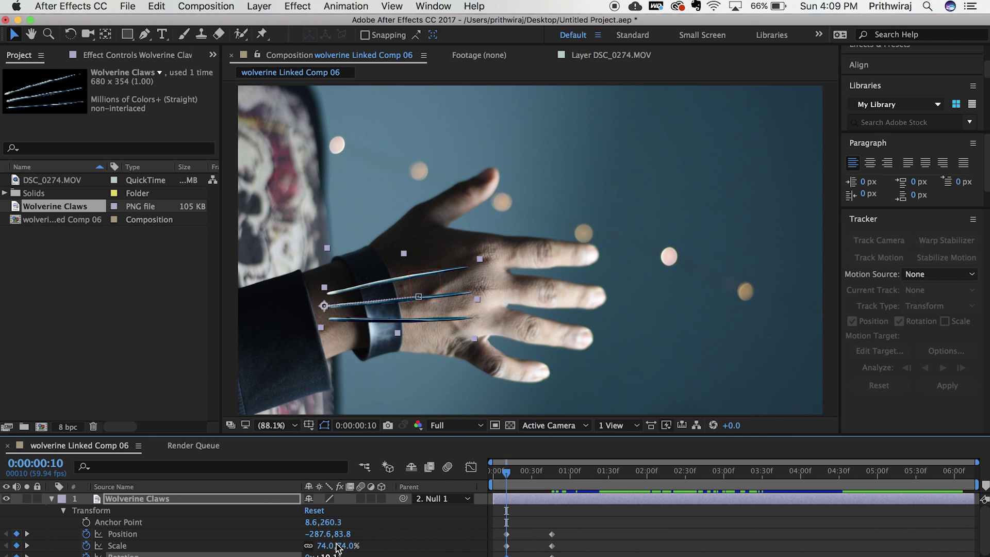
pyautogui.moveTo(513, 468); pyautogui.dragTo(473, 470)
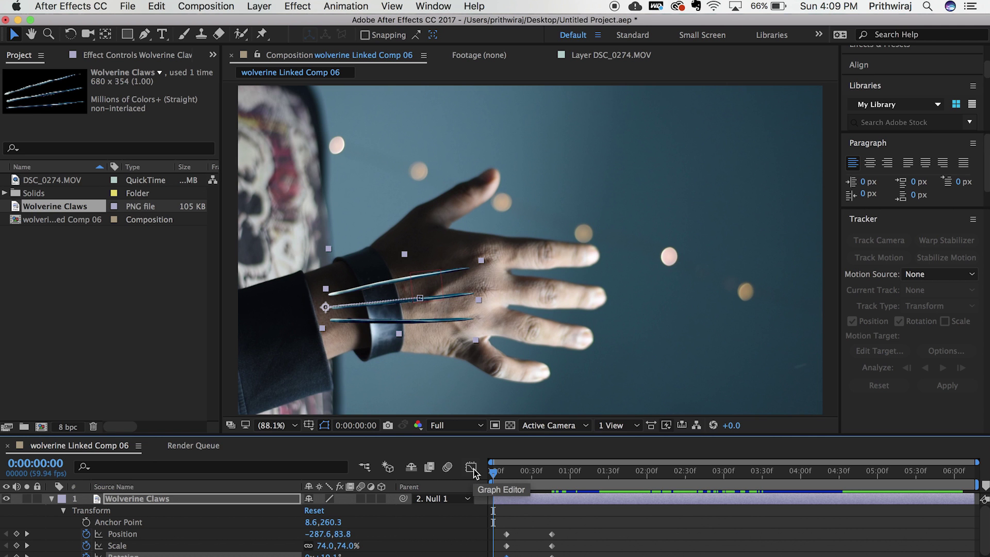
# Step: Preview the emerging claws and move the DSC_0274.MOV copy to the top of the stack
pyautogui.press('space')
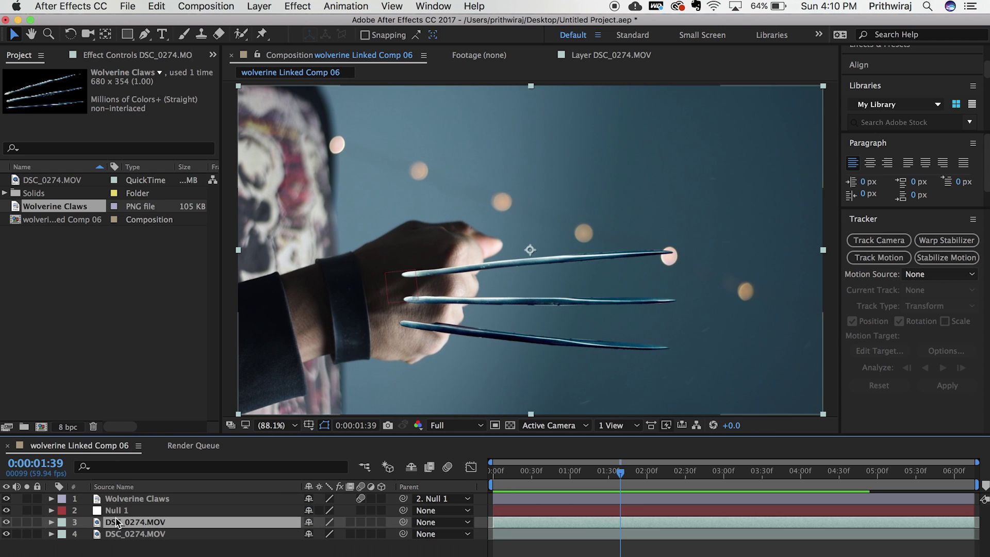
pyautogui.moveTo(114, 528); pyautogui.dragTo(150, 497)
pyautogui.moveTo(149, 498); pyautogui.dragTo(149, 495)
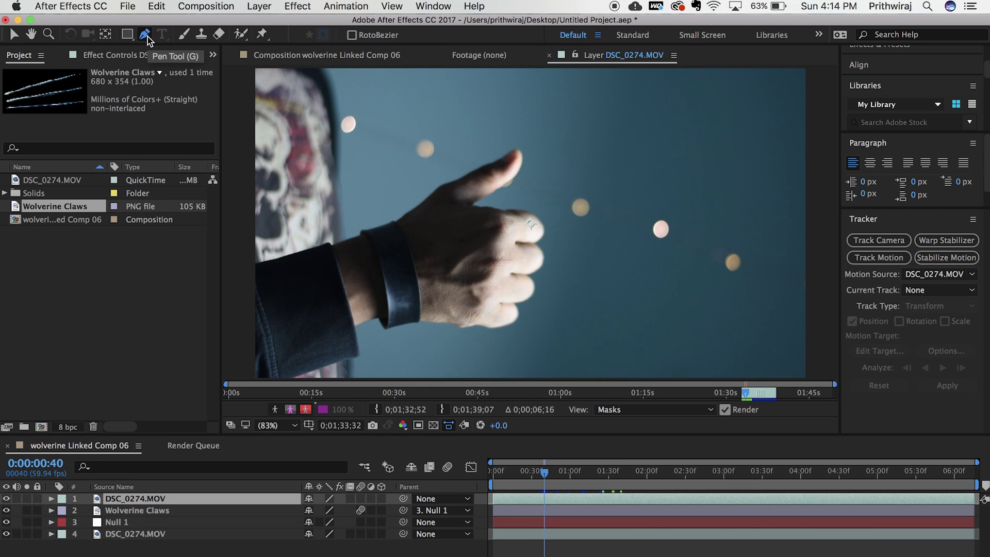
# Step: Draw a closed Mask 1 around the hand, knuckles, wrist and sleeve
pyautogui.click(240, 269)
pyautogui.click(360, 235)
pyautogui.click(425, 201)
pyautogui.click(482, 205)
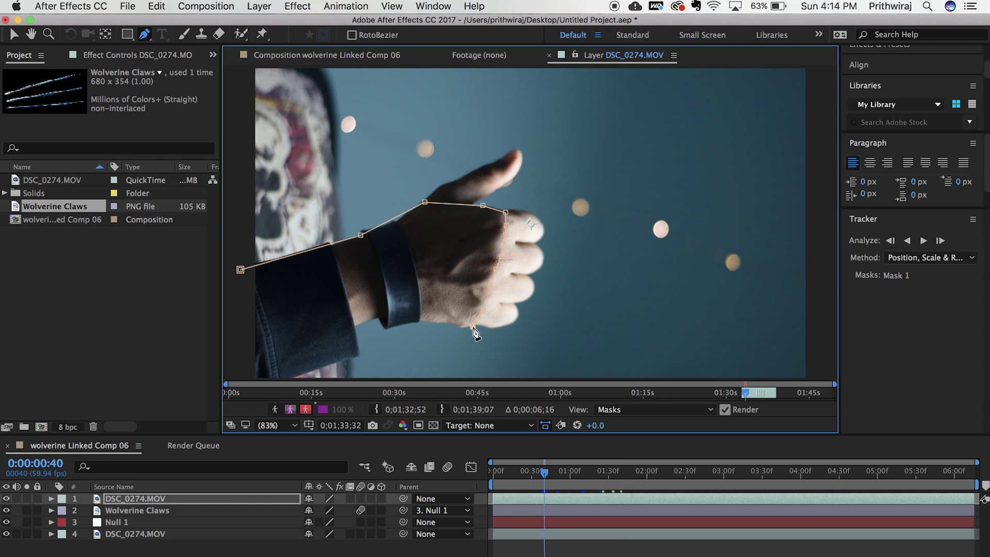
pyautogui.click(392, 314)
pyautogui.click(375, 317)
pyautogui.click(303, 355)
pyautogui.click(260, 376)
pyautogui.click(233, 375)
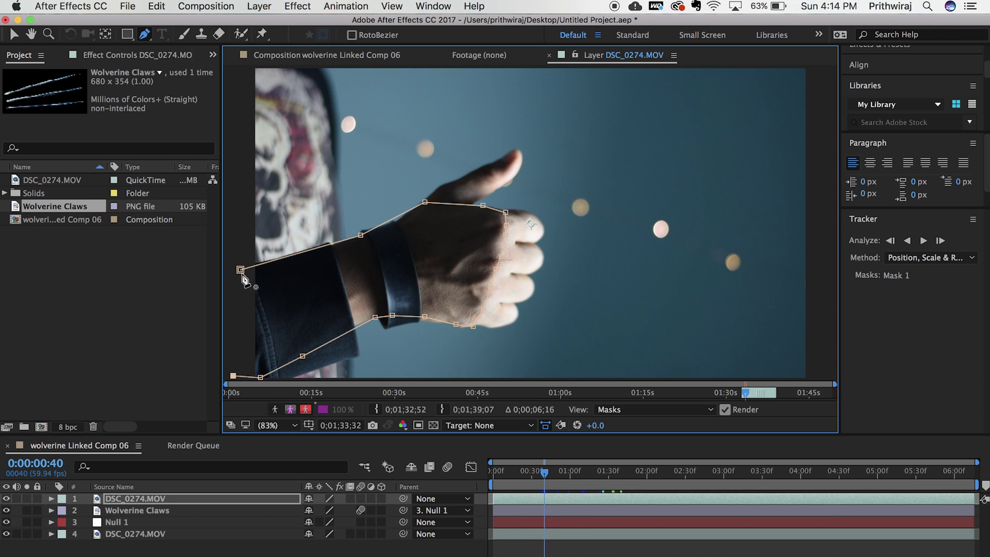
pyautogui.click(241, 269)
pyautogui.press('m')
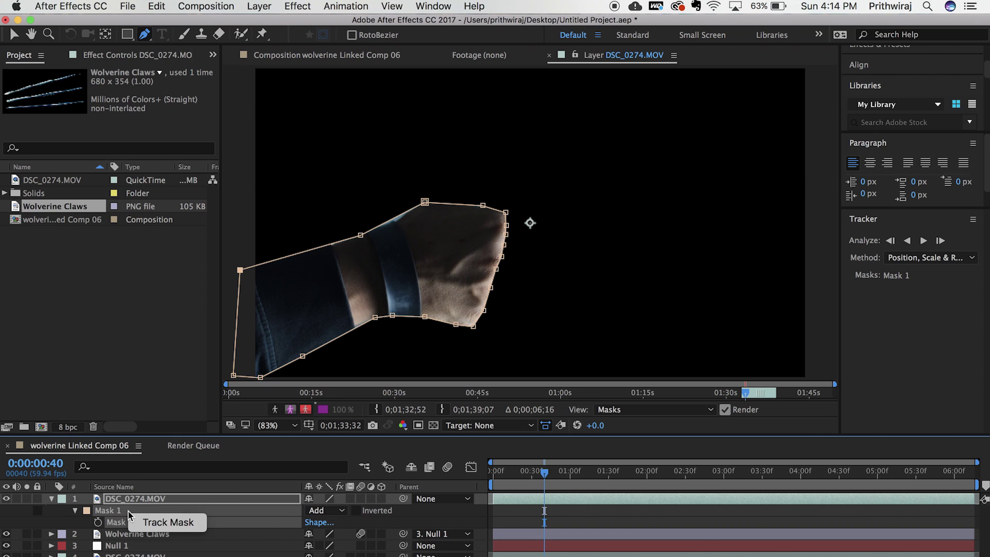
# Step: Track Mask 1 forward with Position & Rotation so it follows the hand
pyautogui.click(165, 523)
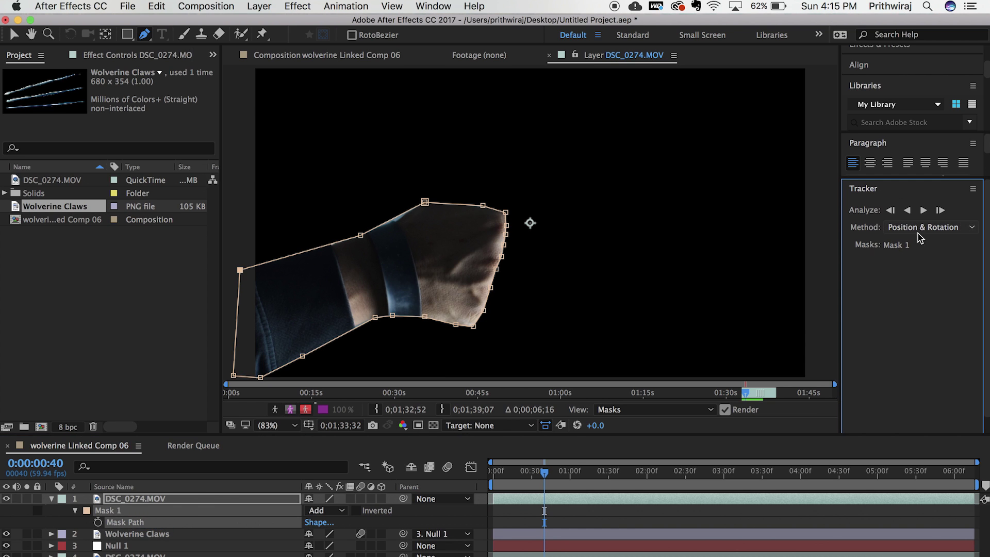
pyautogui.click(922, 211)
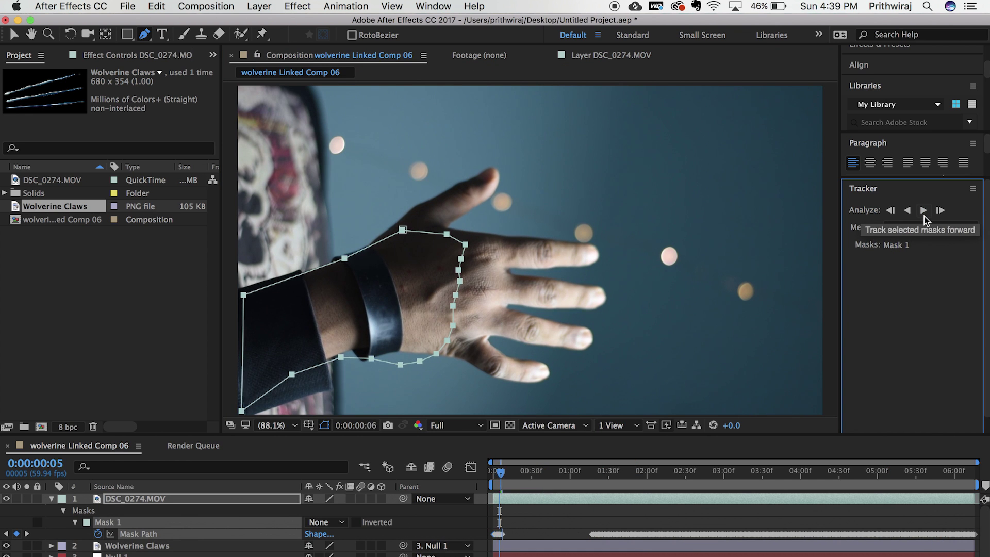
pyautogui.click(923, 210)
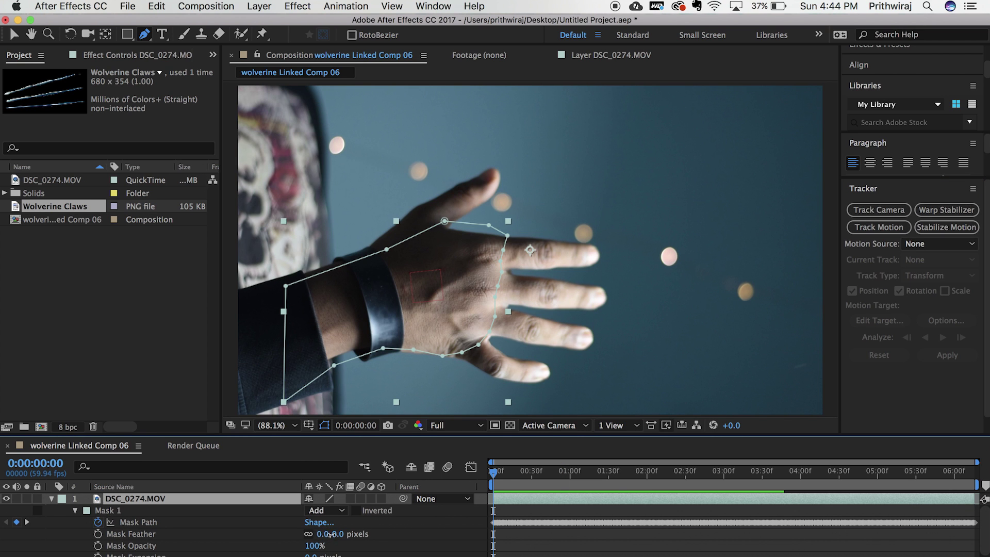
# Step: Scrub Mask 1's Mask Feather up to 69.0, 69.0 pixels to soften the hand edge
pyautogui.click(310, 534)
pyautogui.moveTo(317, 534); pyautogui.dragTo(332, 534)
pyautogui.moveTo(495, 472); pyautogui.dragTo(574, 477)
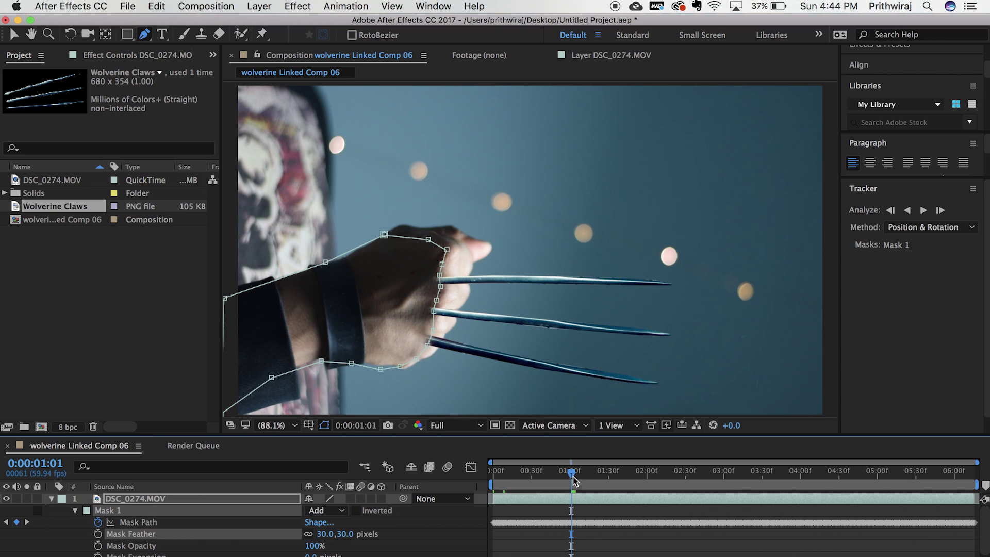
pyautogui.moveTo(321, 536)
pyautogui.mouseDown()
pyautogui.moveTo(340, 535)
pyautogui.moveTo(317, 555)
pyautogui.moveTo(320, 534)
pyautogui.moveTo(340, 534)
pyautogui.mouseUp()
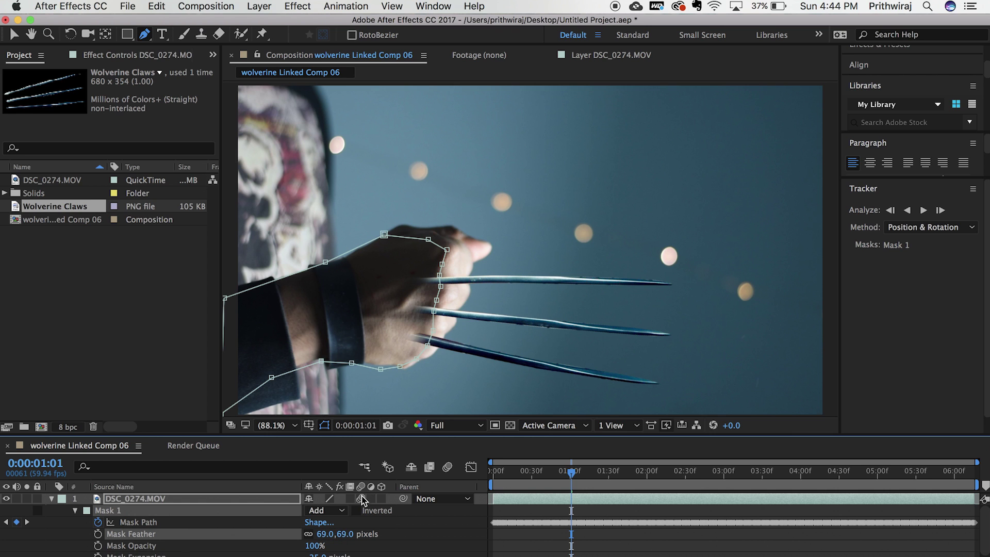
pyautogui.press('Home')
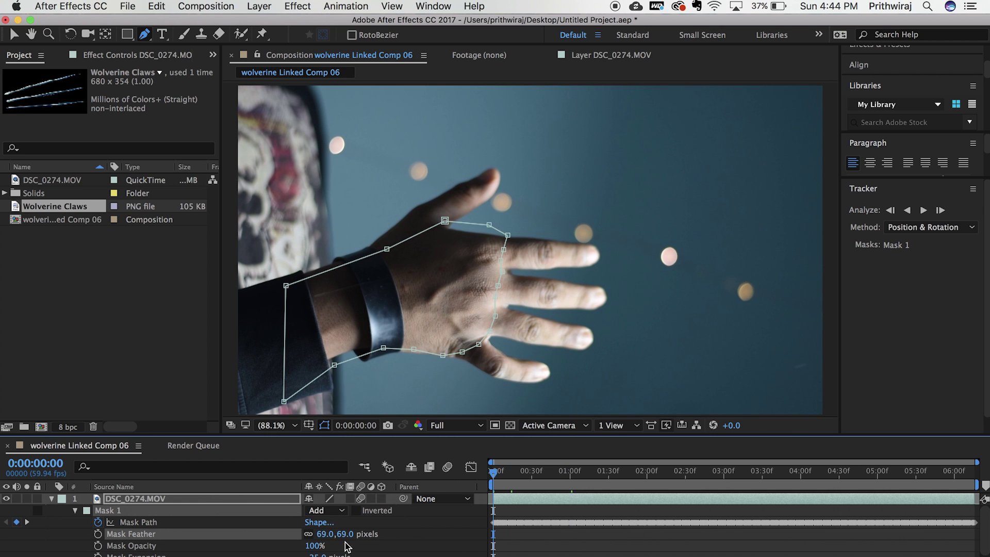
pyautogui.scroll(-5, 261, 549)
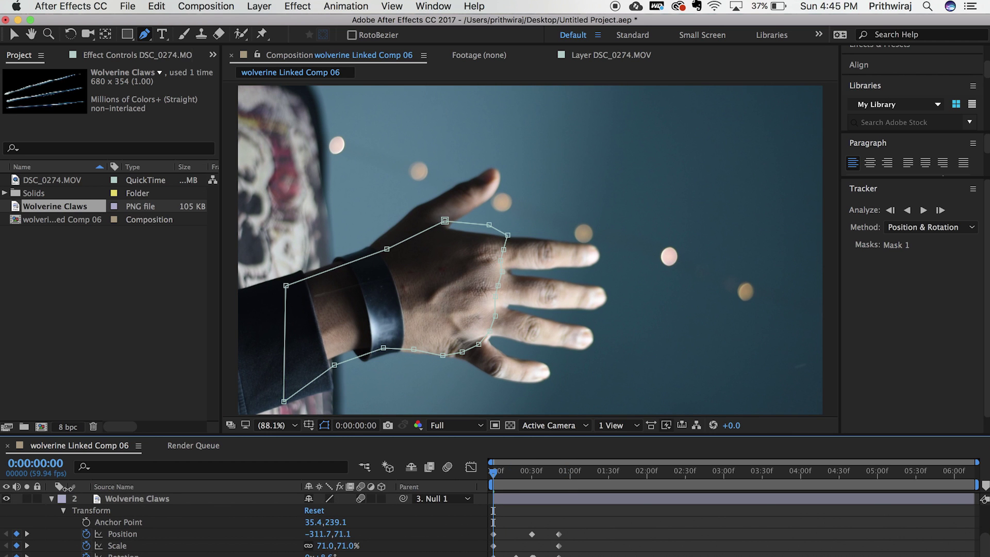
pyautogui.scroll(5, 67, 487)
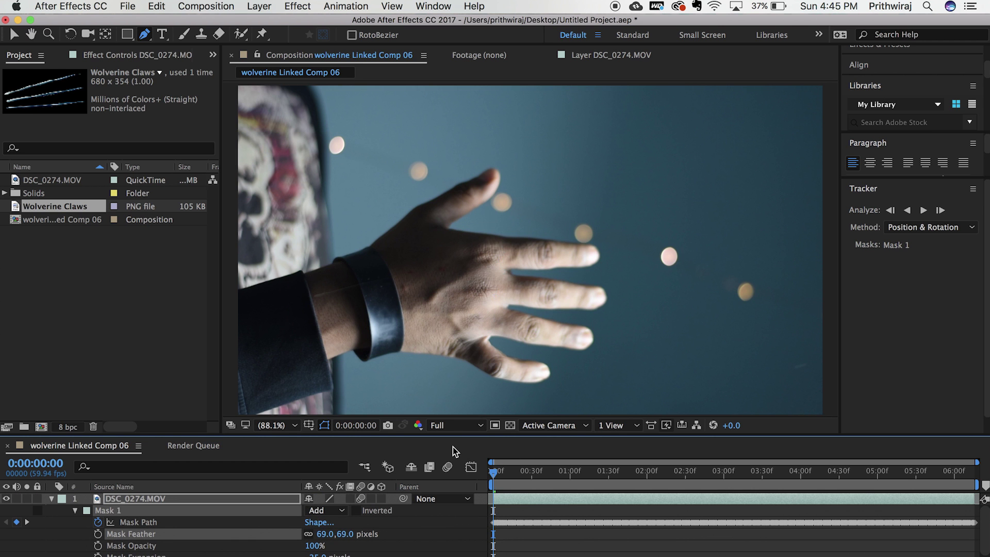
pyautogui.press('space')
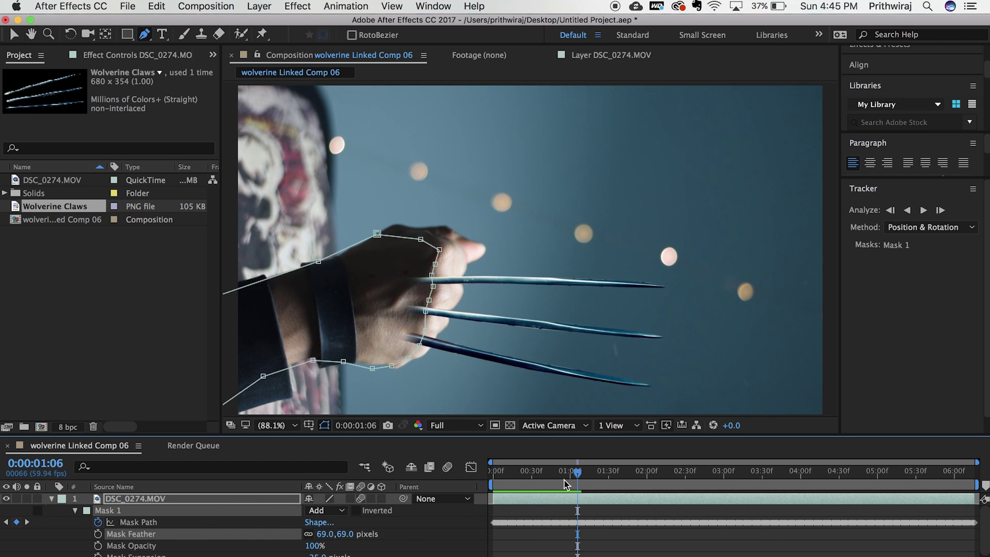